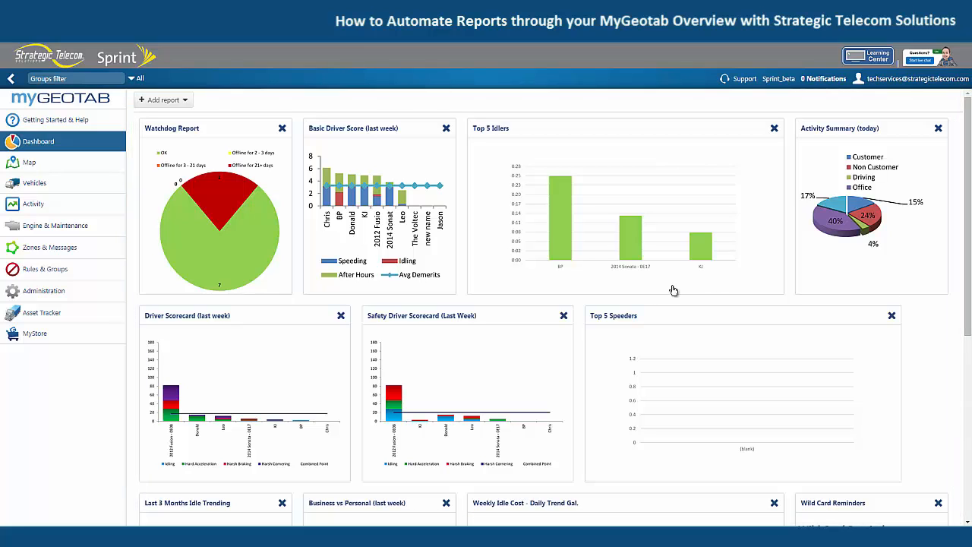
Step: Open the Report views page in the reports administration area
{"action": "left_click", "coordinate": [55, 296]}
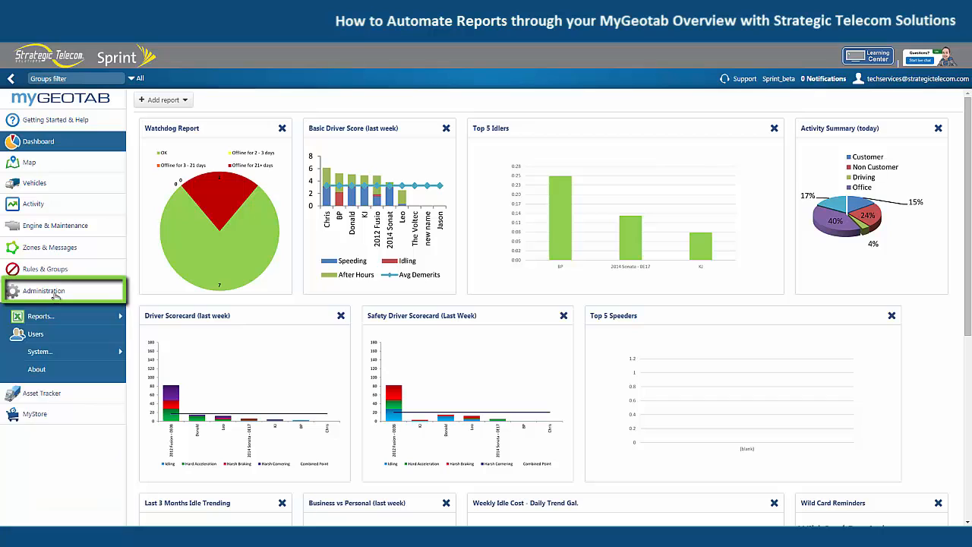
{"action": "left_click", "coordinate": [51, 318]}
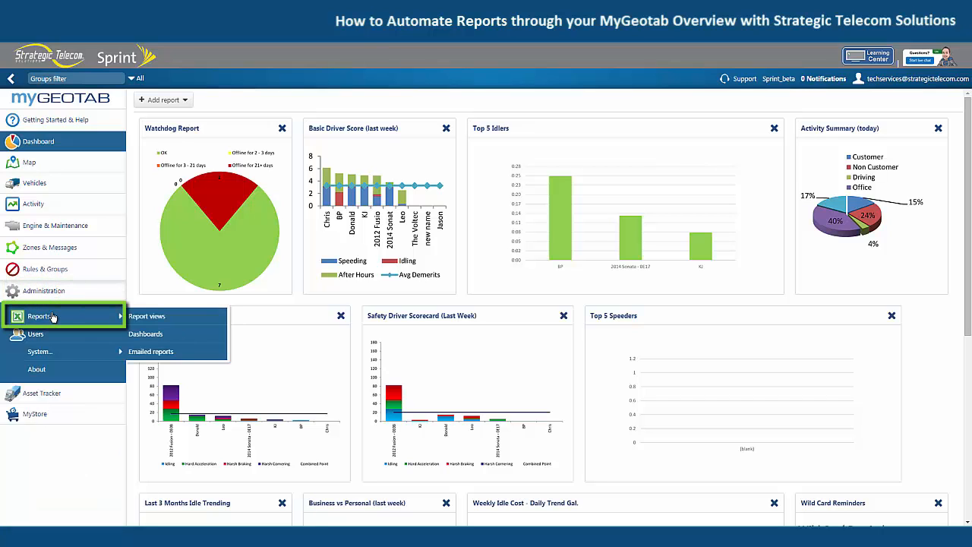
{"action": "left_click", "coordinate": [138, 316]}
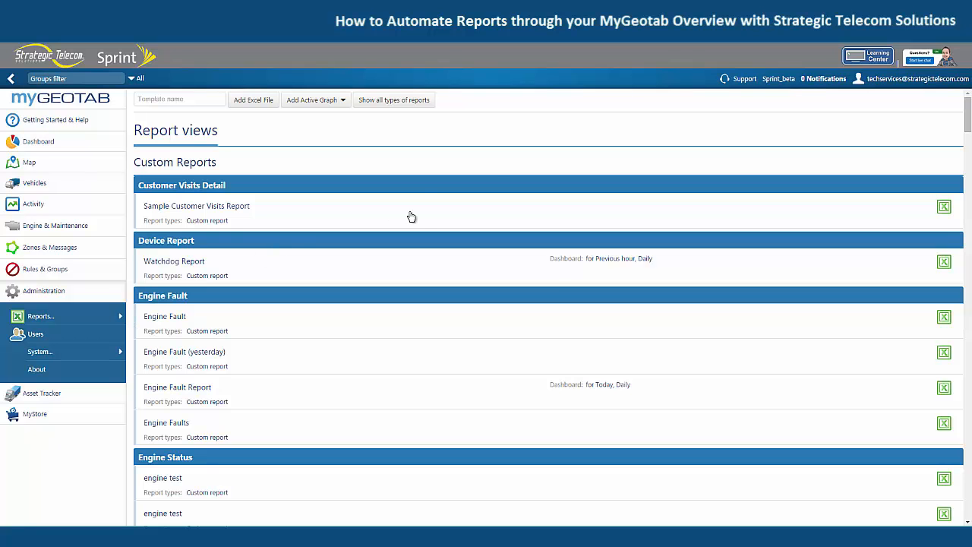
Step: Open the Advanced Audit Log report from the Audit Log group of the Built-in Reports
{"action": "scroll", "coordinate": [490, 186], "scroll_direction": "down", "scroll_amount": 1}
{"action": "scroll", "coordinate": [481, 202], "scroll_direction": "down", "scroll_amount": 12}
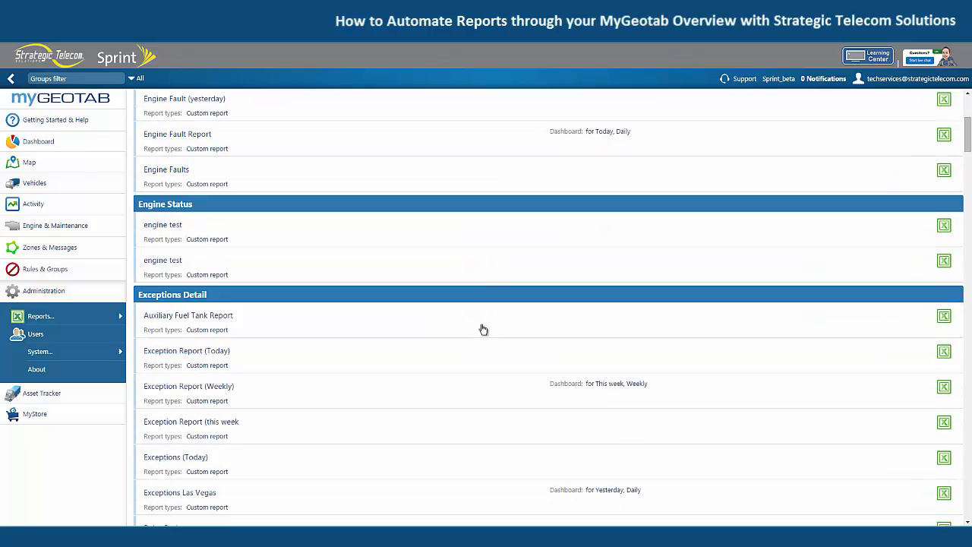
{"action": "scroll", "coordinate": [485, 306], "scroll_direction": "down", "scroll_amount": 15}
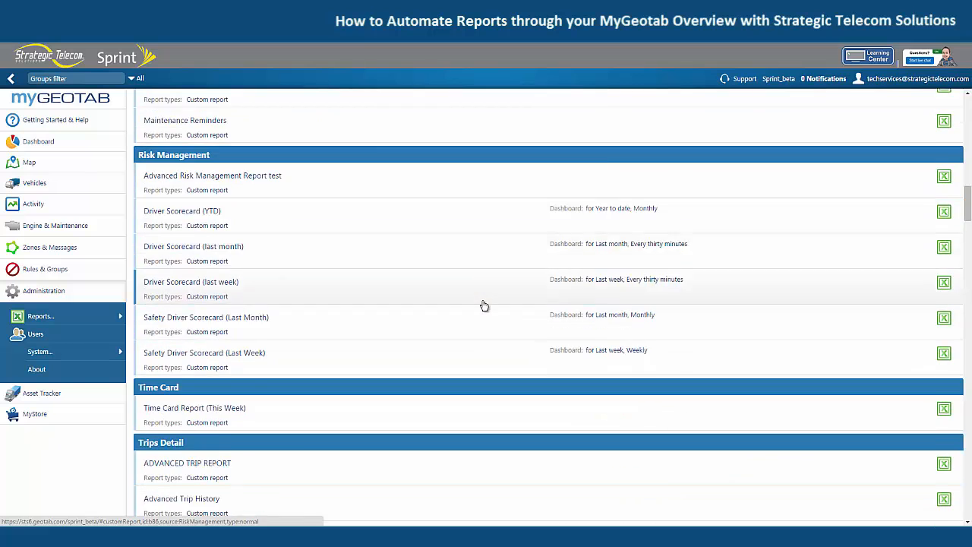
{"action": "scroll", "coordinate": [439, 281], "scroll_direction": "down", "scroll_amount": 2}
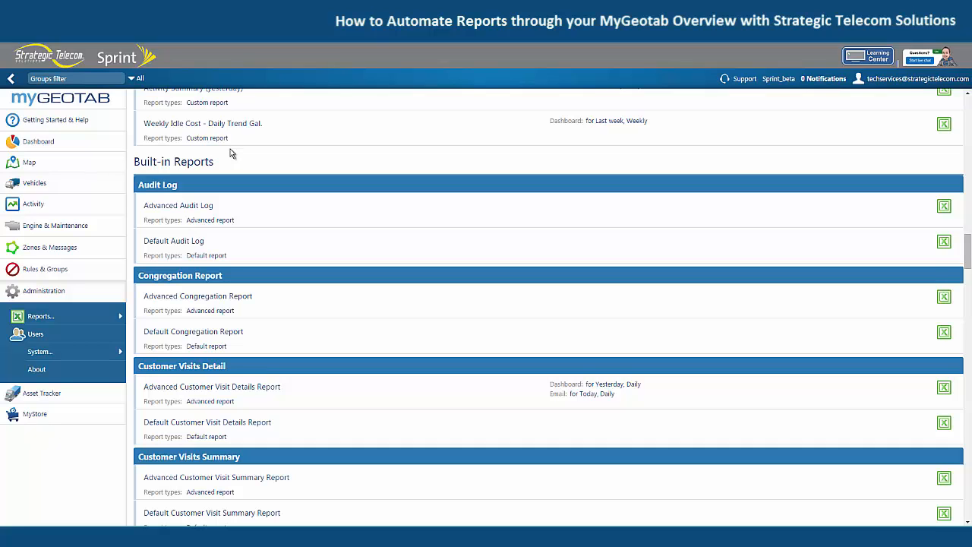
{"action": "left_click", "coordinate": [256, 204]}
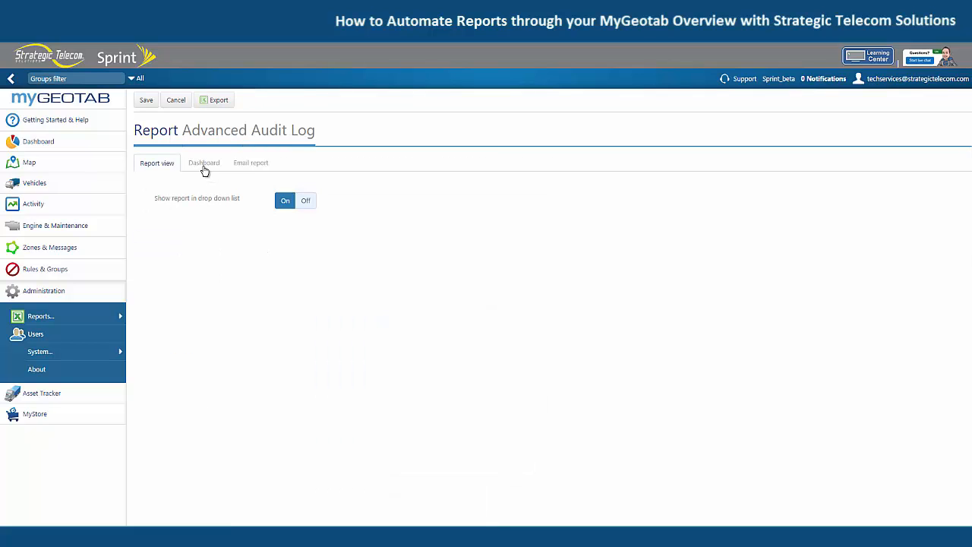
Step: Turn on Display on dashboard in the Advanced Audit Log report's dashboard settings
{"action": "left_click", "coordinate": [204, 165]}
{"action": "left_click", "coordinate": [280, 202]}
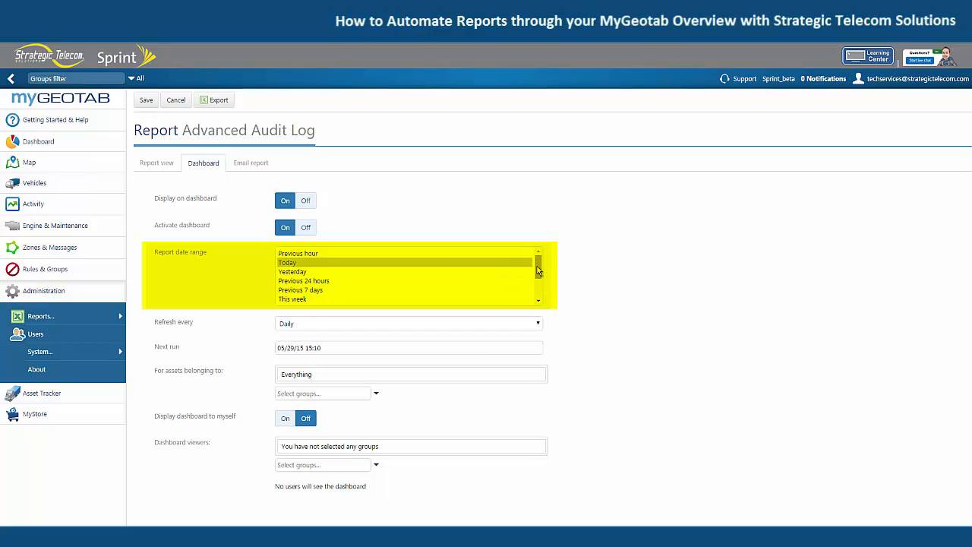
Step: Review the dashboard's available report date ranges, refresh intervals and asset groups without changing the selections
{"action": "left_click_drag", "start_coordinate": [537, 270], "coordinate": [537, 296]}
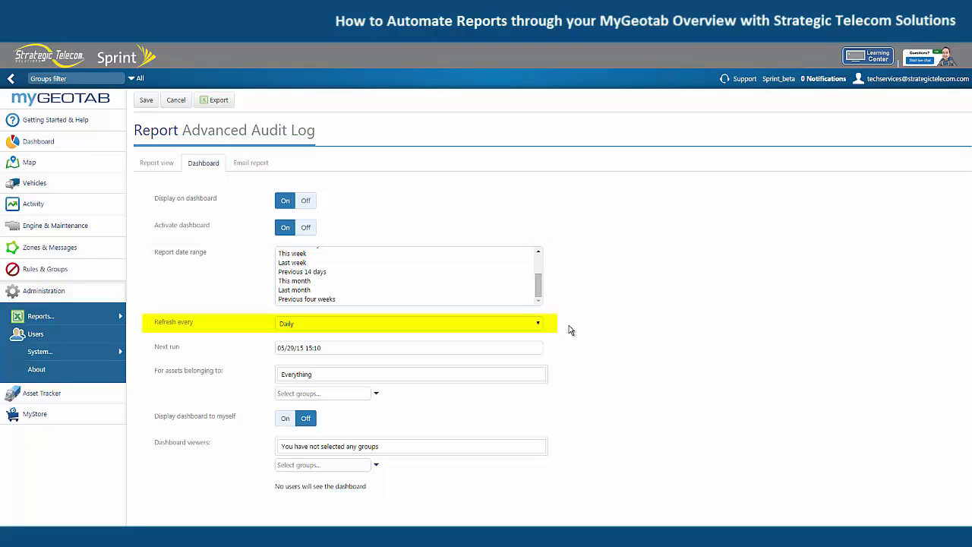
{"action": "left_click", "coordinate": [514, 326]}
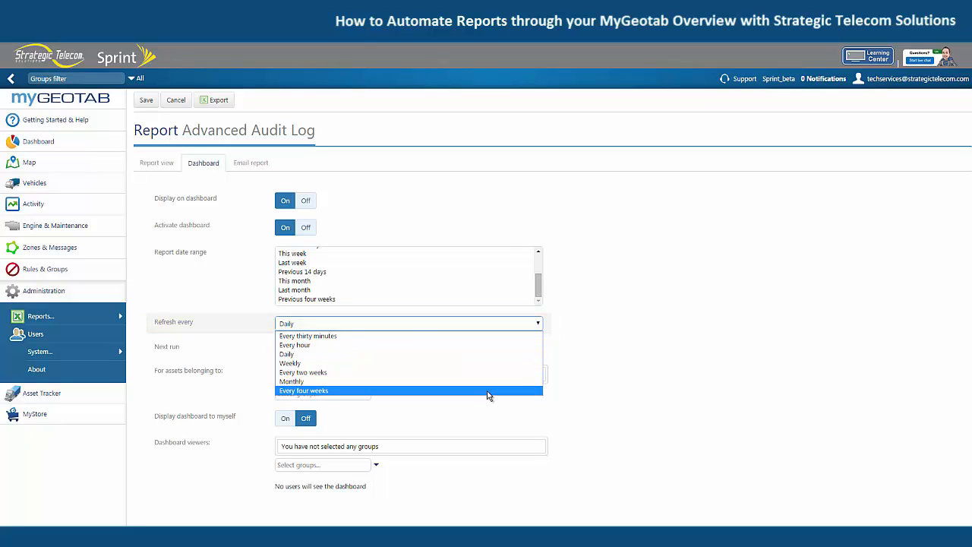
{"action": "left_click", "coordinate": [598, 374]}
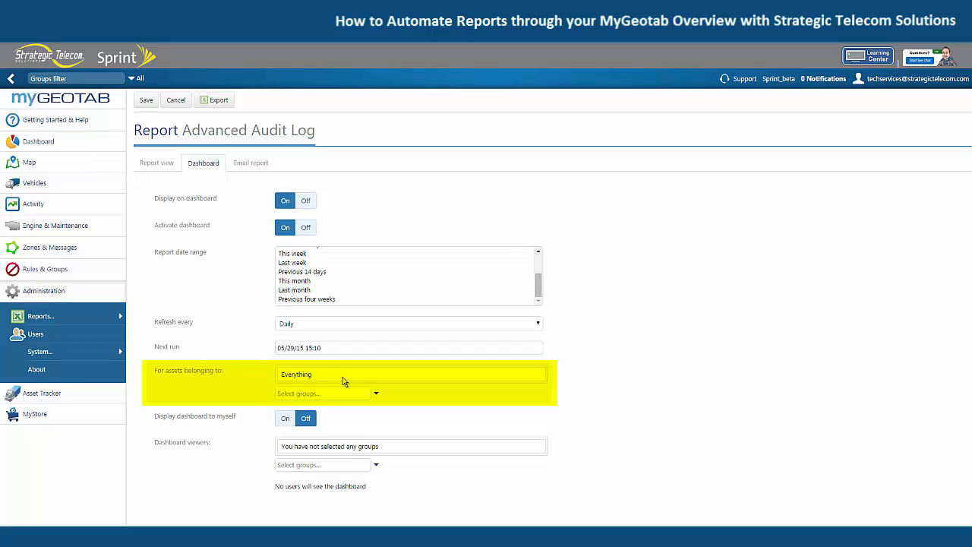
{"action": "left_click", "coordinate": [375, 394]}
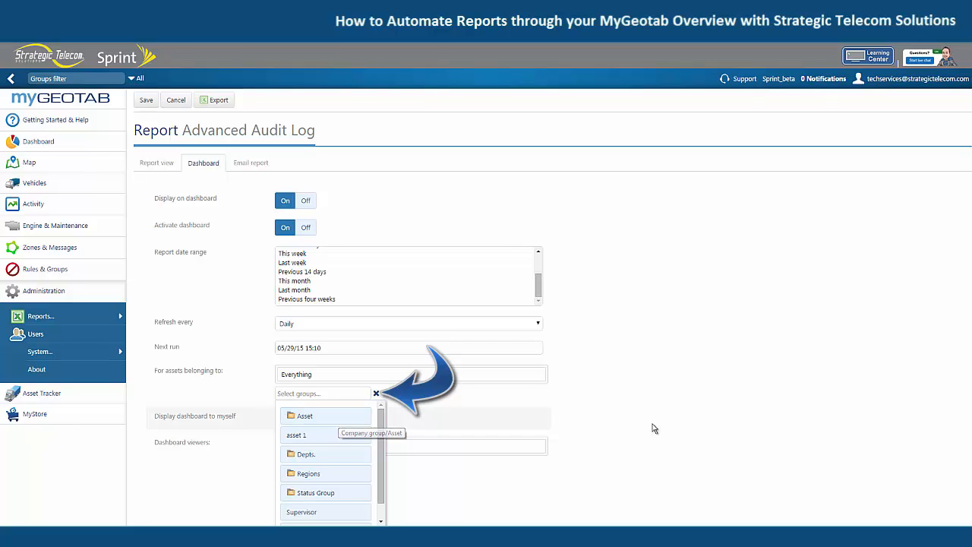
{"action": "double_click", "coordinate": [682, 413]}
{"action": "left_click", "coordinate": [673, 400]}
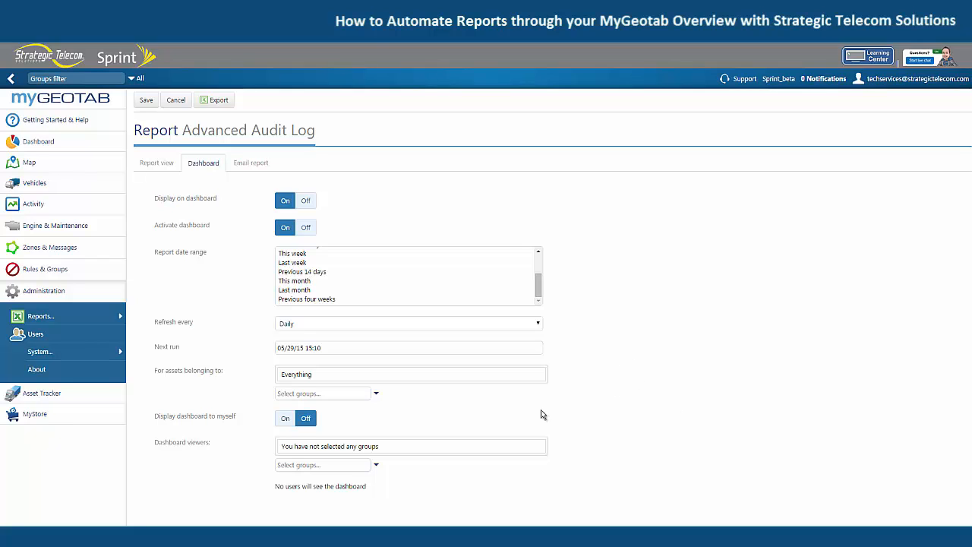
Step: Turn on Display dashboard to myself and look through the groups available as dashboard viewers
{"action": "left_click", "coordinate": [285, 420]}
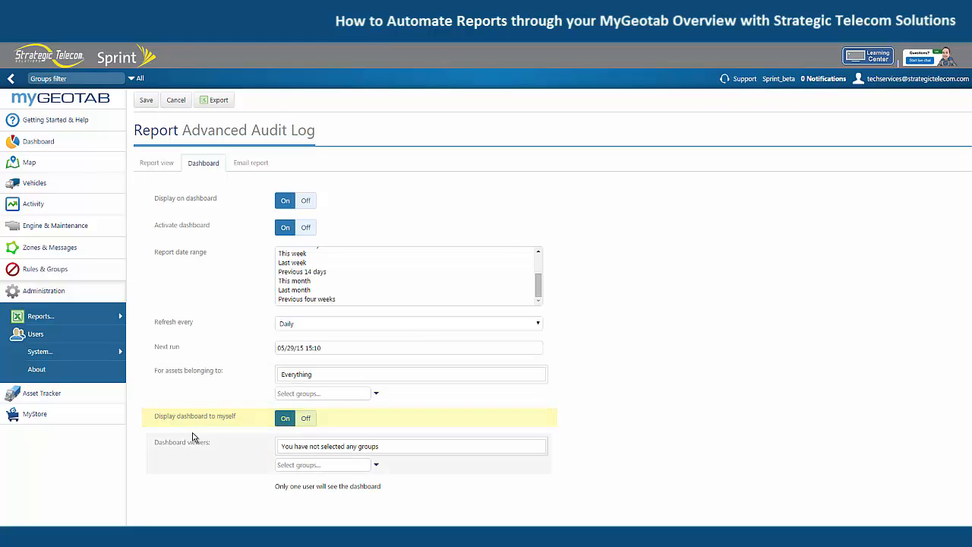
{"action": "left_click", "coordinate": [375, 467]}
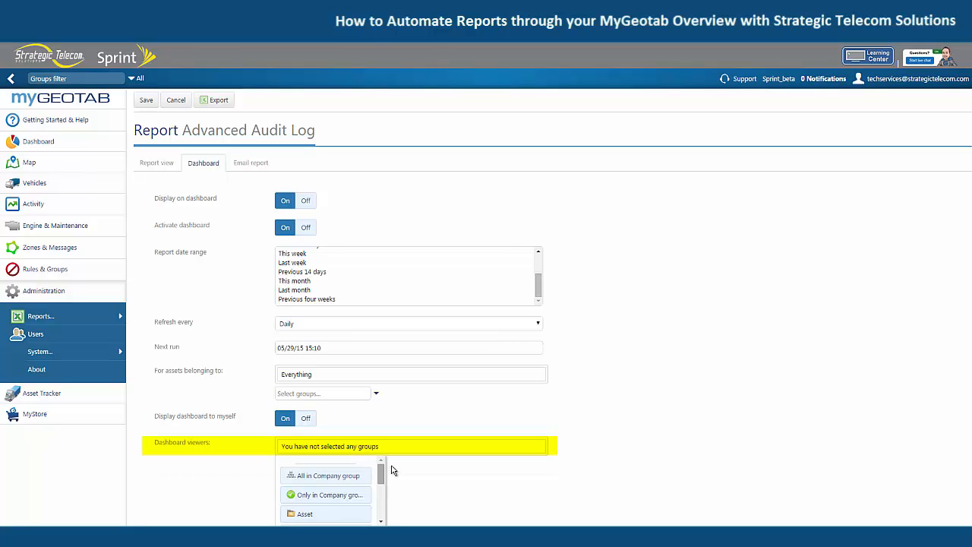
{"action": "left_click", "coordinate": [379, 467]}
{"action": "left_click", "coordinate": [378, 466]}
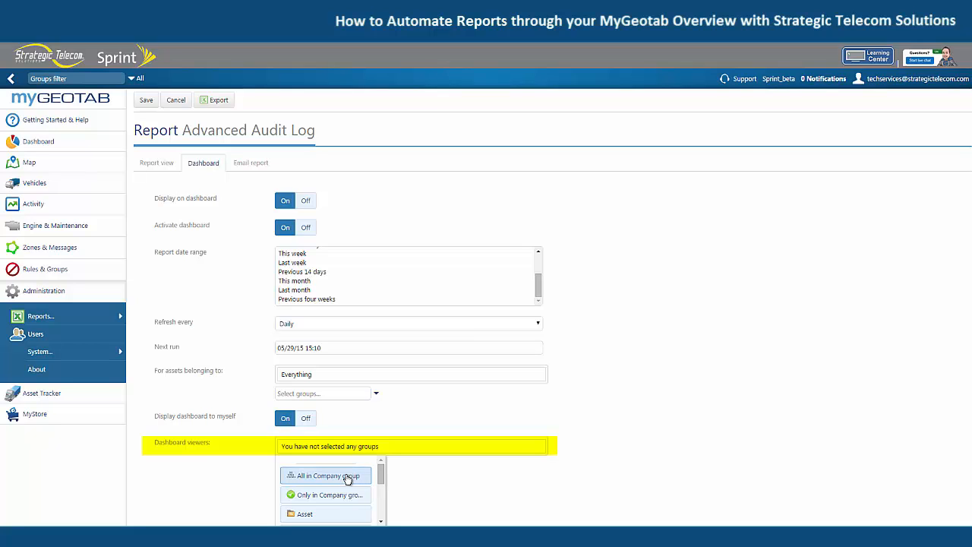
{"action": "left_click_drag", "start_coordinate": [381, 478], "coordinate": [379, 502]}
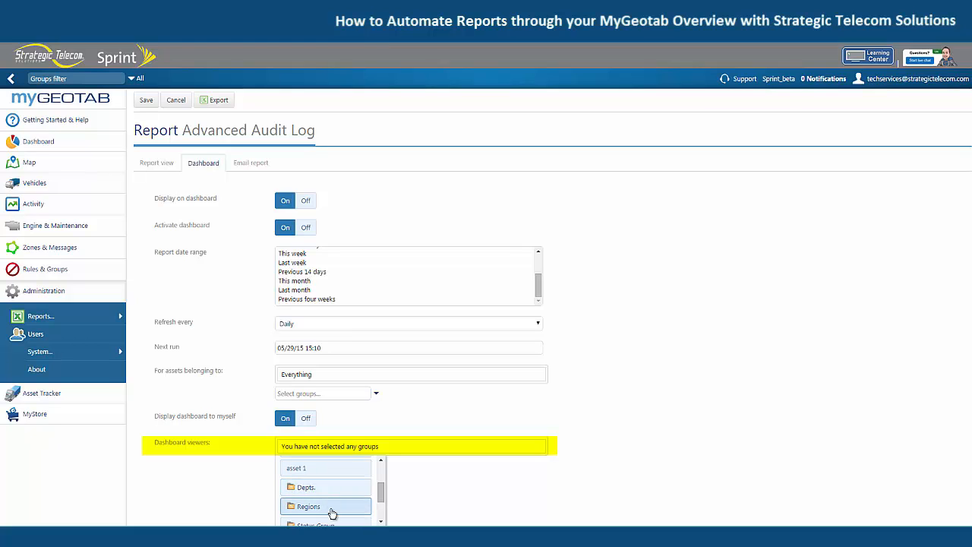
{"action": "left_click", "coordinate": [689, 450]}
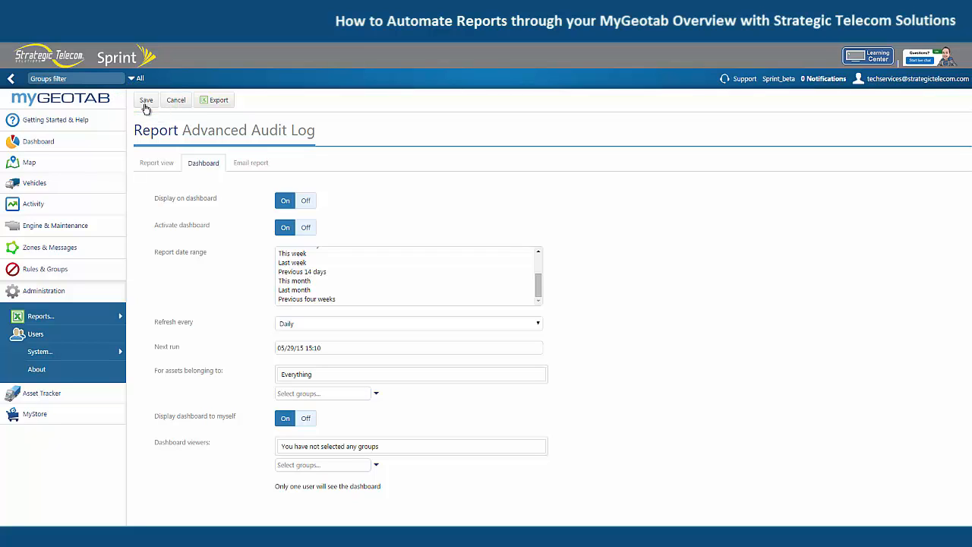
Step: Turn on Enable email in the Advanced Audit Log report's email settings
{"action": "left_click", "coordinate": [248, 166]}
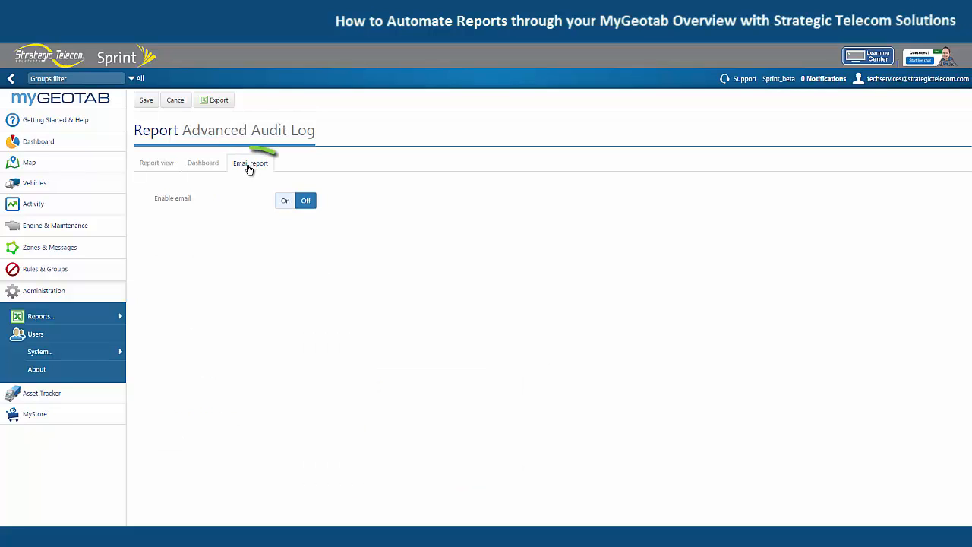
{"action": "left_click", "coordinate": [286, 202]}
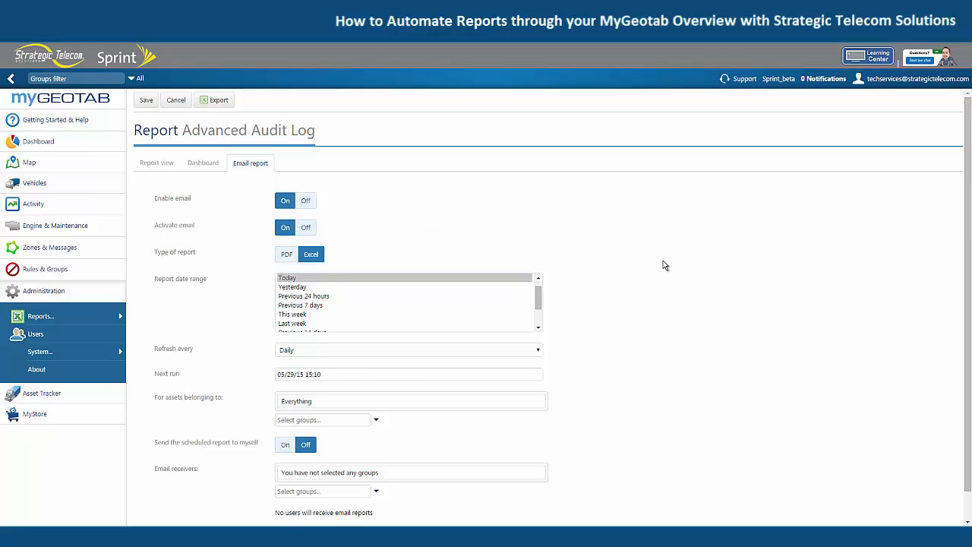
Step: Review the report date ranges and refresh intervals offered for the emailed report, leaving the selections as they are
{"action": "scroll", "coordinate": [663, 262], "scroll_direction": "down", "scroll_amount": 1}
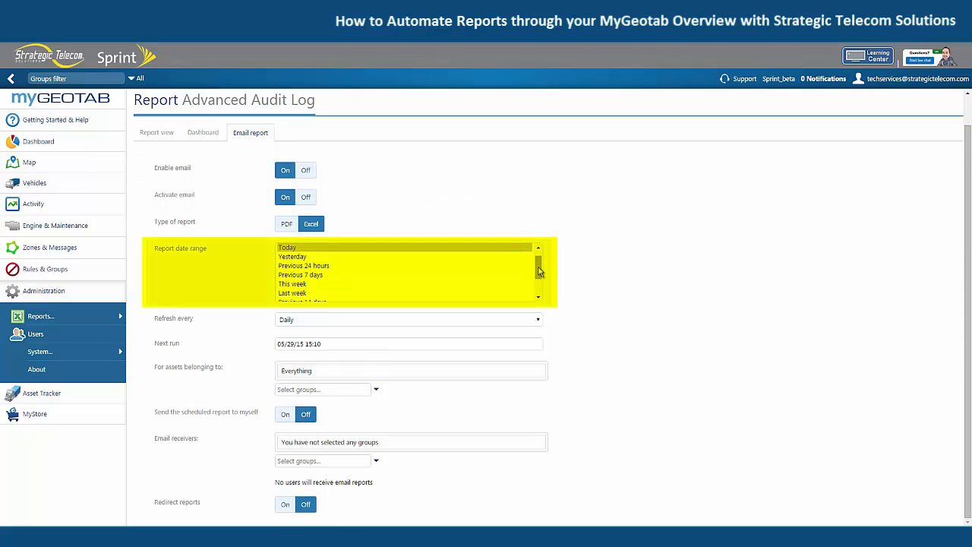
{"action": "left_click_drag", "start_coordinate": [539, 268], "coordinate": [540, 292]}
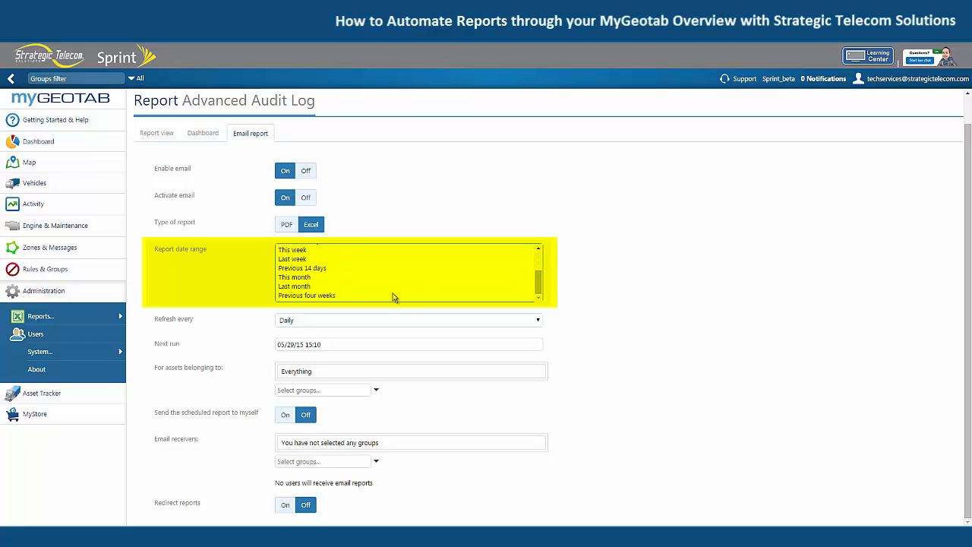
{"action": "left_click", "coordinate": [398, 319]}
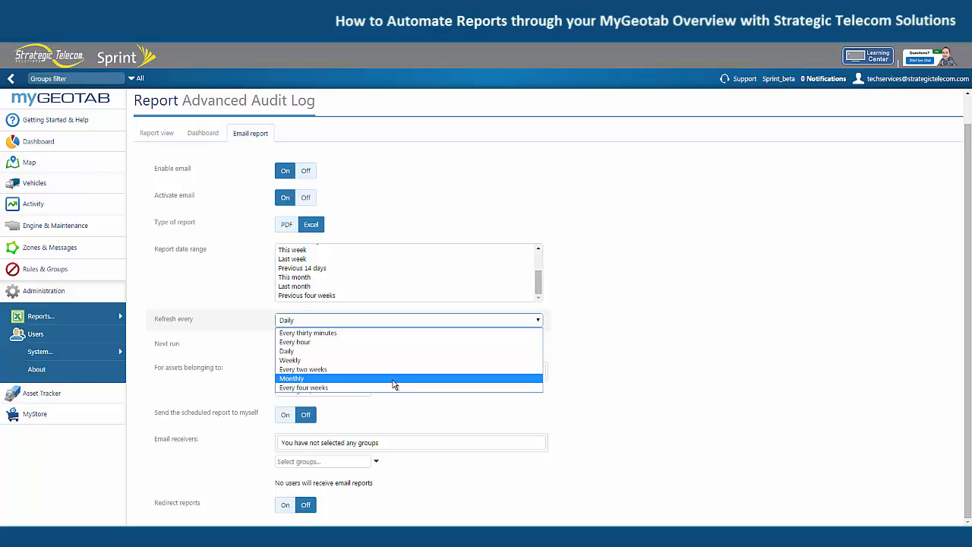
{"action": "left_click", "coordinate": [626, 356]}
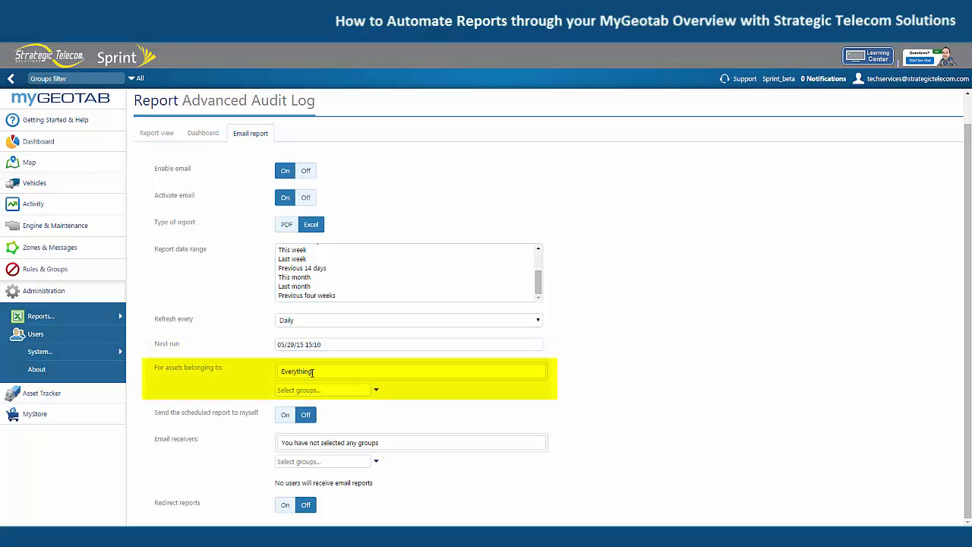
Step: Turn on Send the scheduled report to myself and check the groups available as email receivers
{"action": "left_click", "coordinate": [284, 415]}
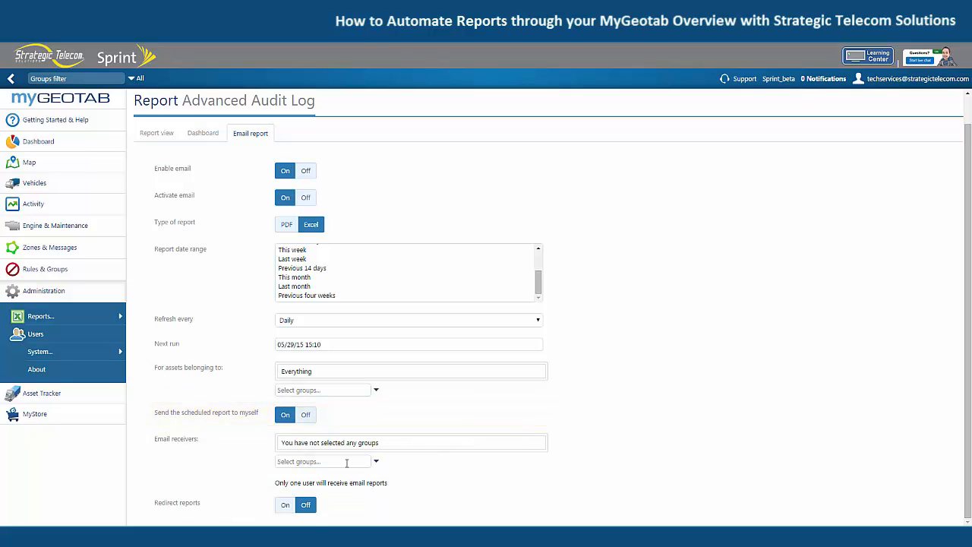
{"action": "left_click", "coordinate": [375, 464]}
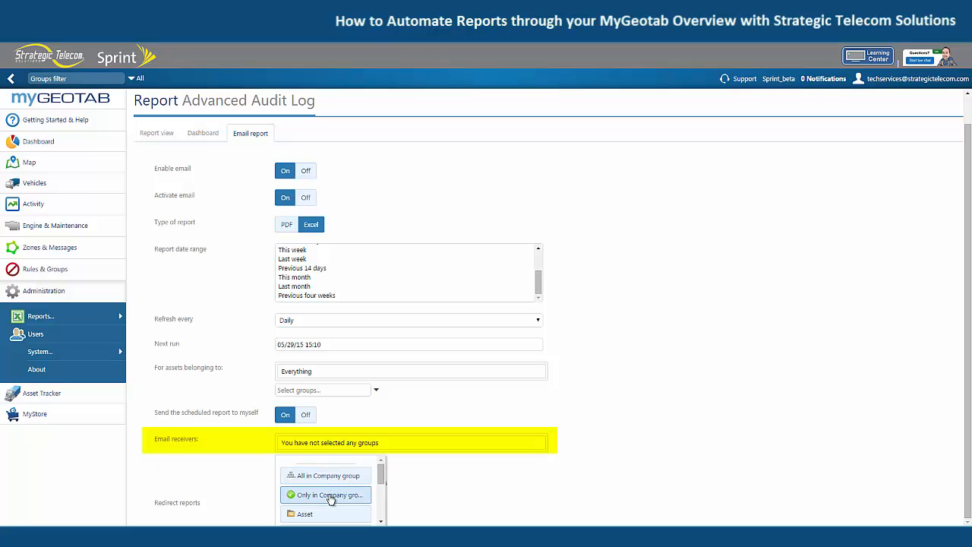
{"action": "left_click", "coordinate": [617, 445]}
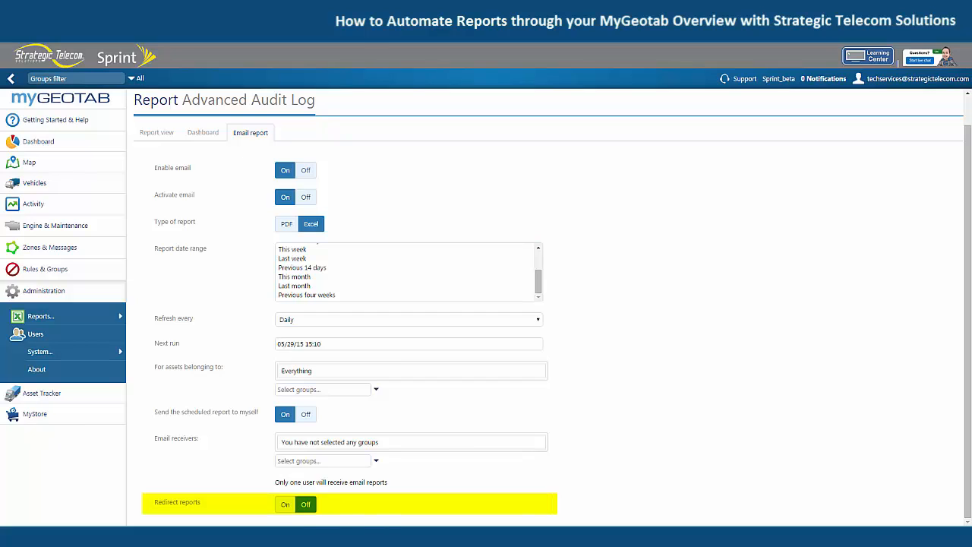
Step: Turn on Redirect reports and review the redirect recipient and SendReport condition settings
{"action": "left_click", "coordinate": [283, 506]}
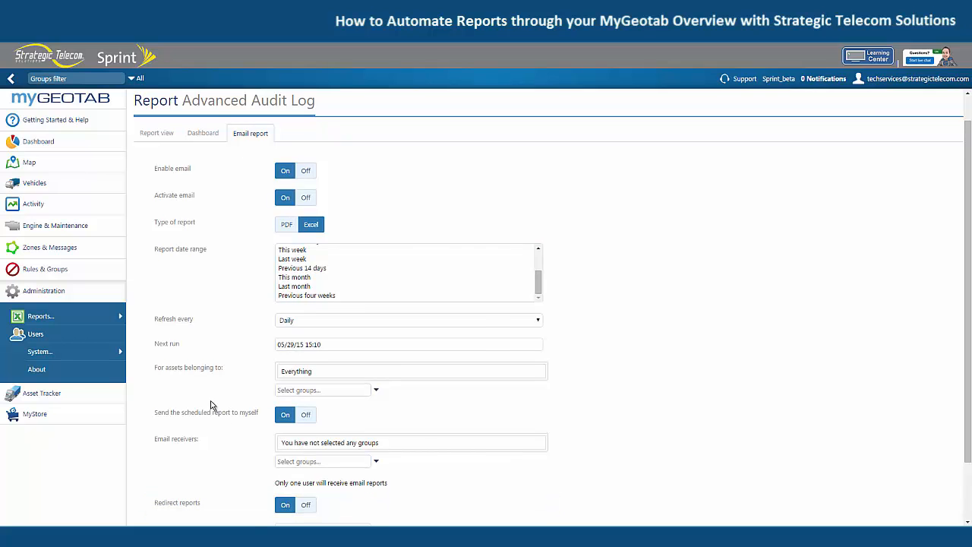
{"action": "scroll", "coordinate": [191, 403], "scroll_direction": "down", "scroll_amount": 2}
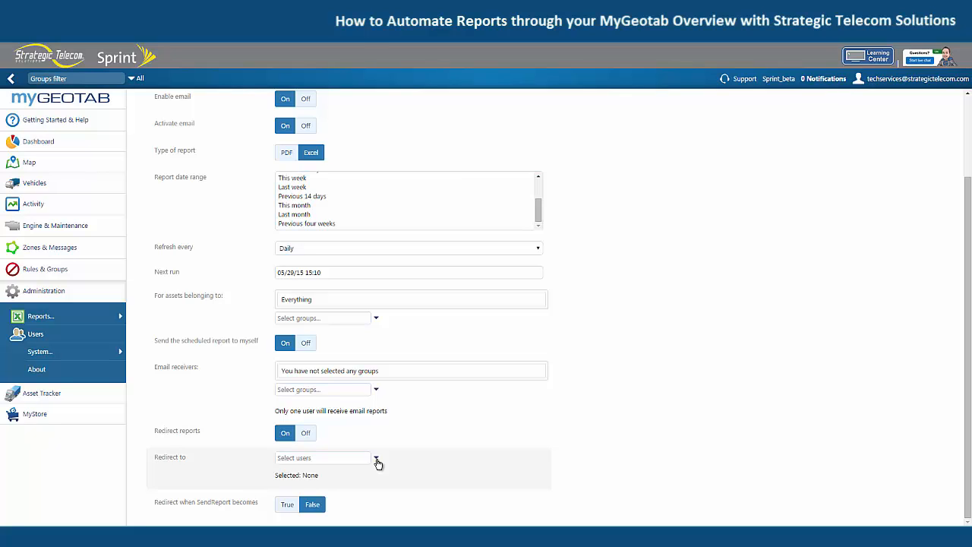
{"action": "scroll", "coordinate": [725, 410], "scroll_direction": "up", "scroll_amount": 3}
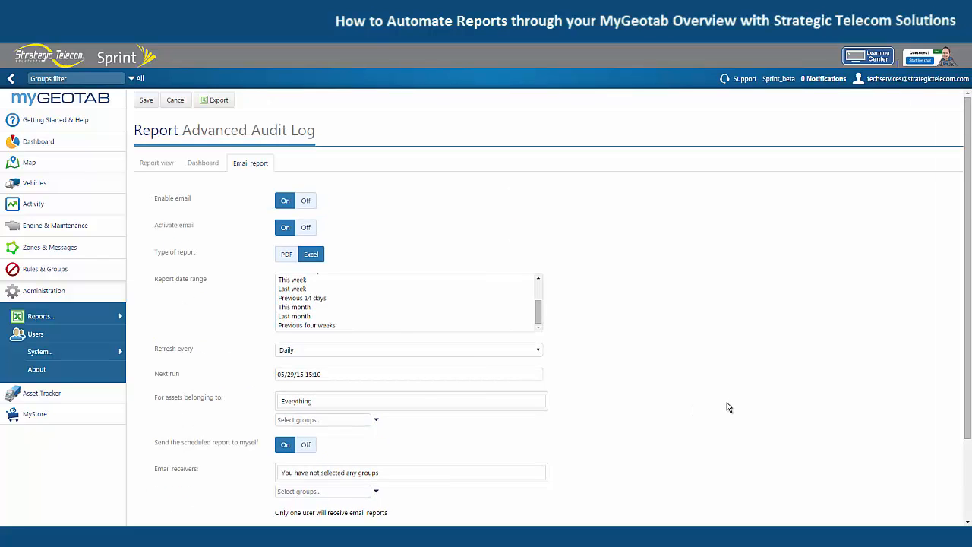